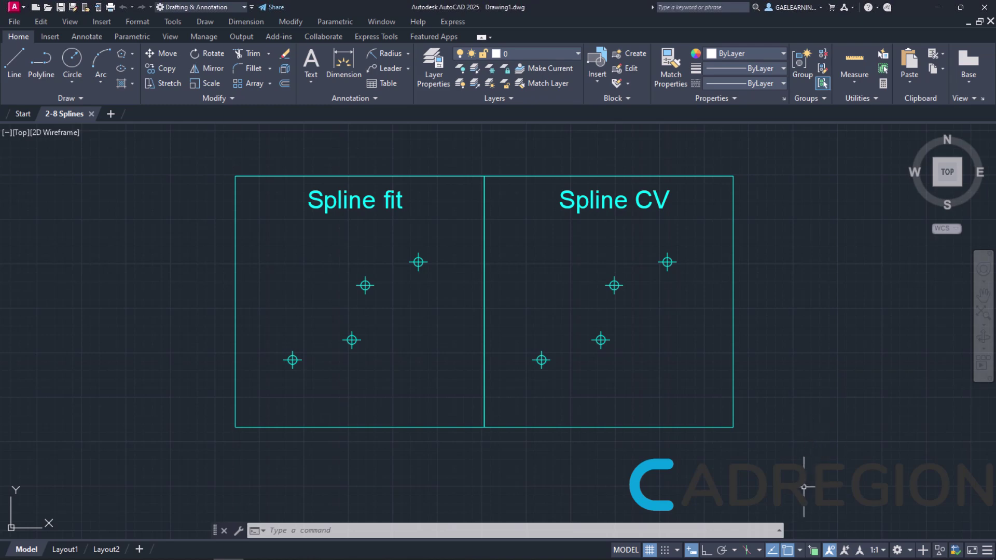
# Check in the object snap modes that Node snapping is enabled.
pyautogui.click(799, 550)
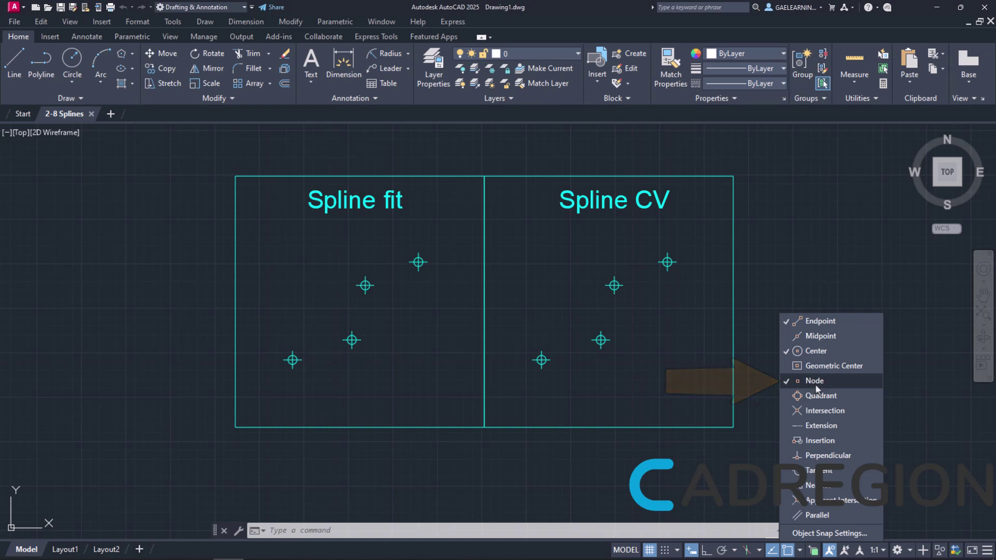
pyautogui.click(907, 395)
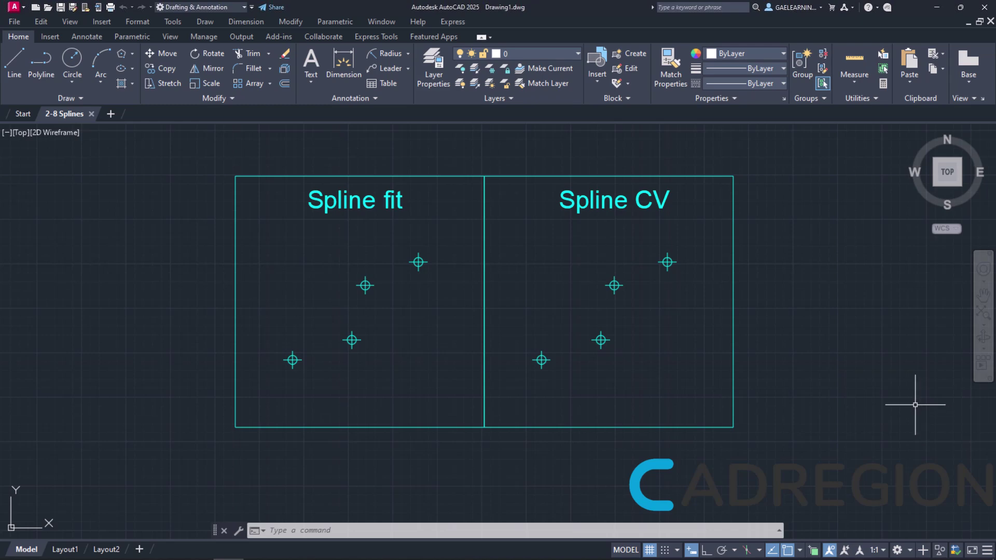
pyautogui.click(205, 21)
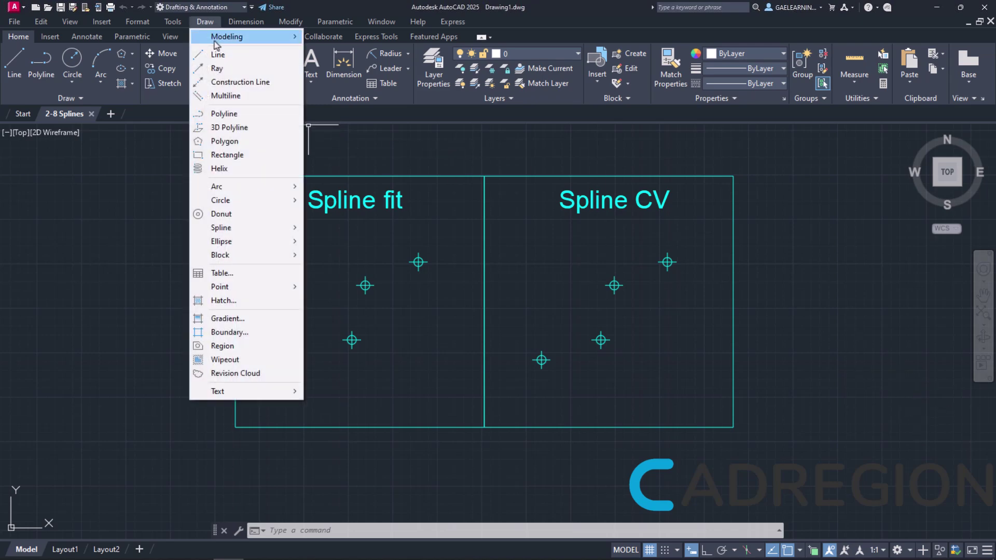
pyautogui.moveTo(230, 229)
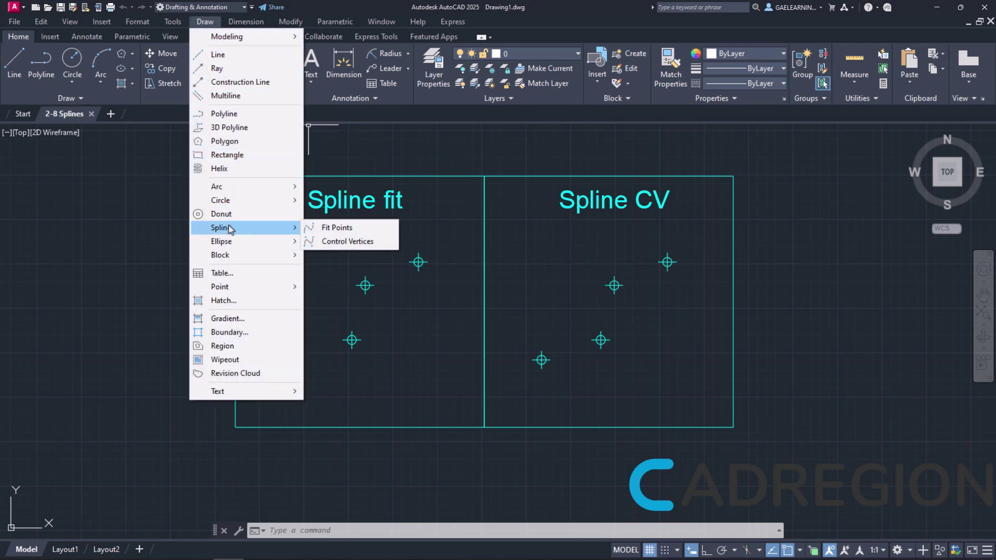
pyautogui.press('Escape')
pyautogui.press('Escape')
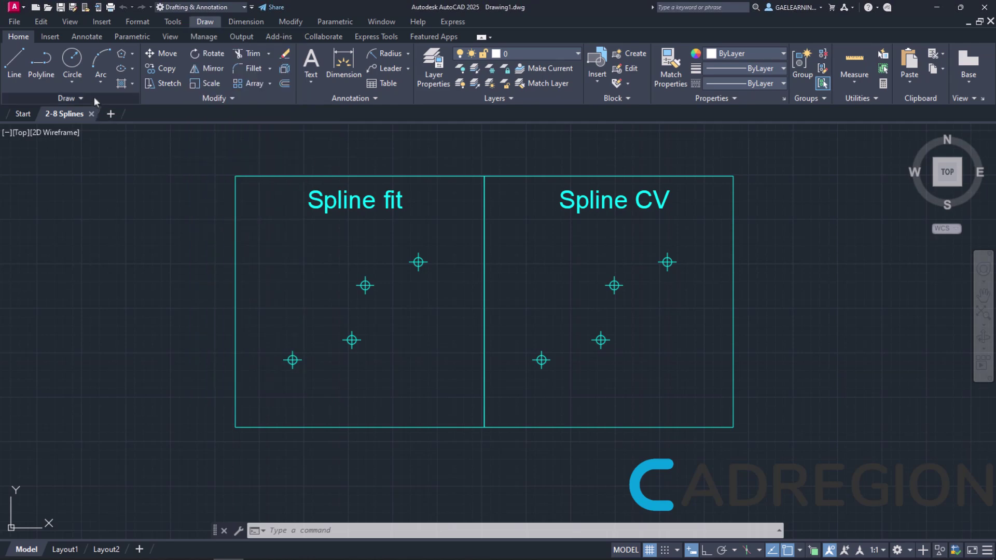
pyautogui.click(93, 96)
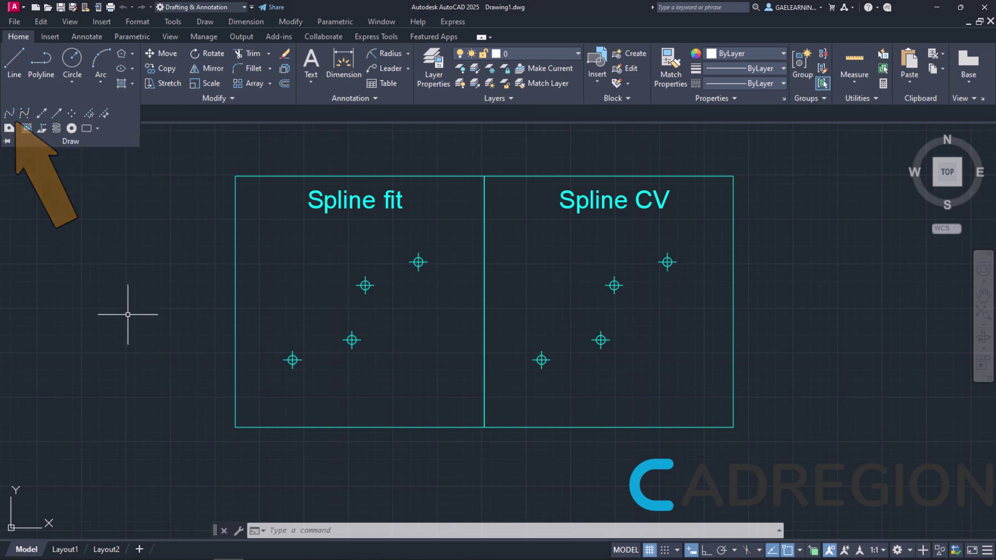
pyautogui.click(285, 532)
pyautogui.write('spline')
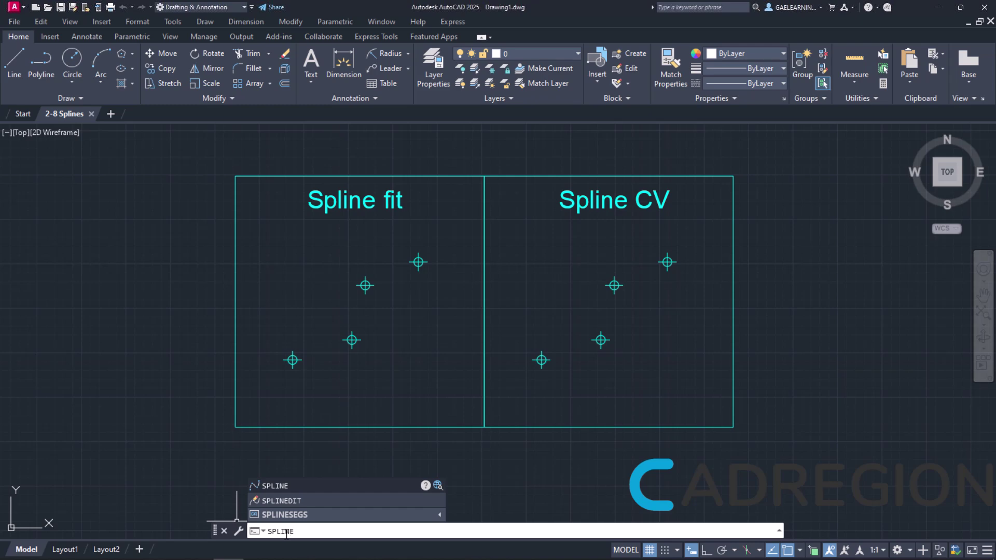
pyautogui.press('Escape')
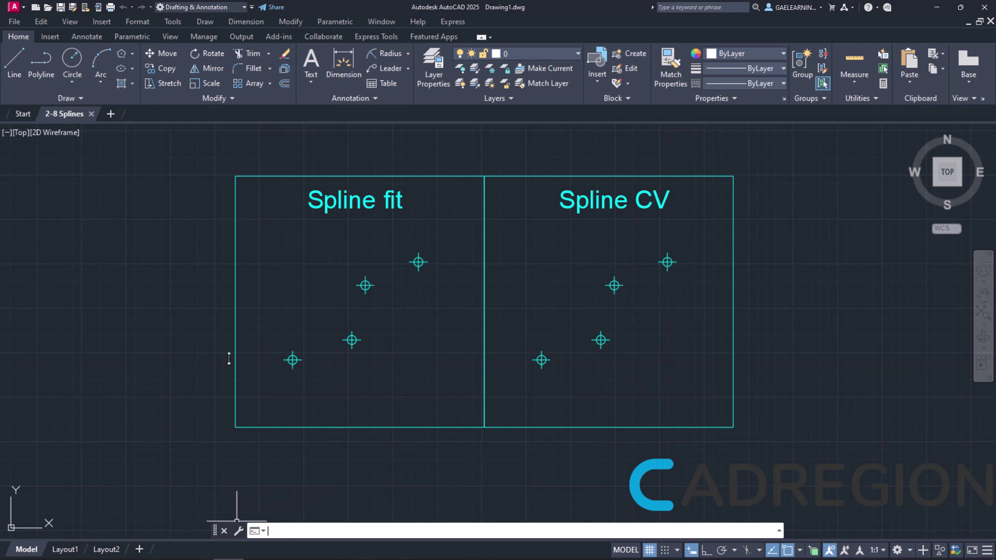
# Draw a fit-point spline through the four point markers in the Spline fit frame, from the lowest to the highest.
pyautogui.click(38, 97)
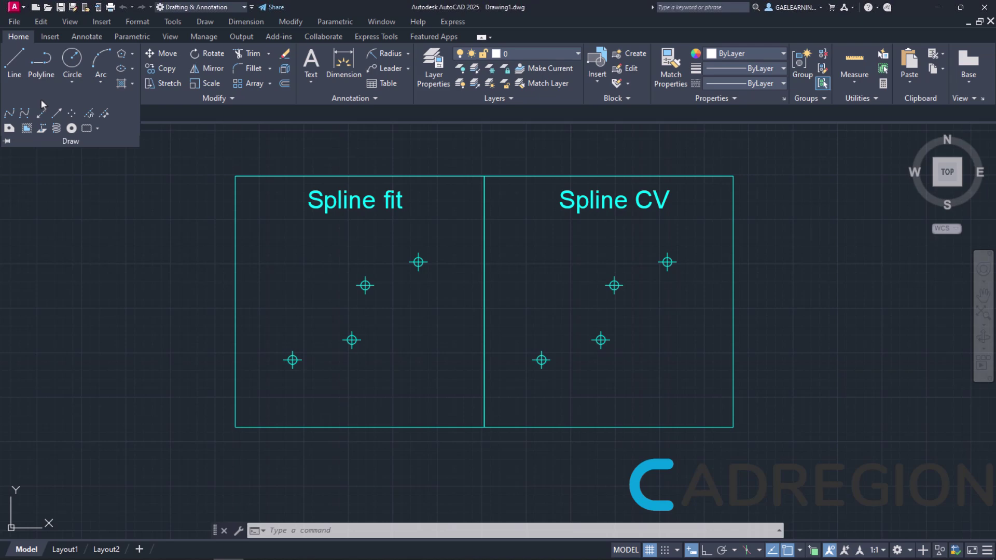
pyautogui.click(9, 121)
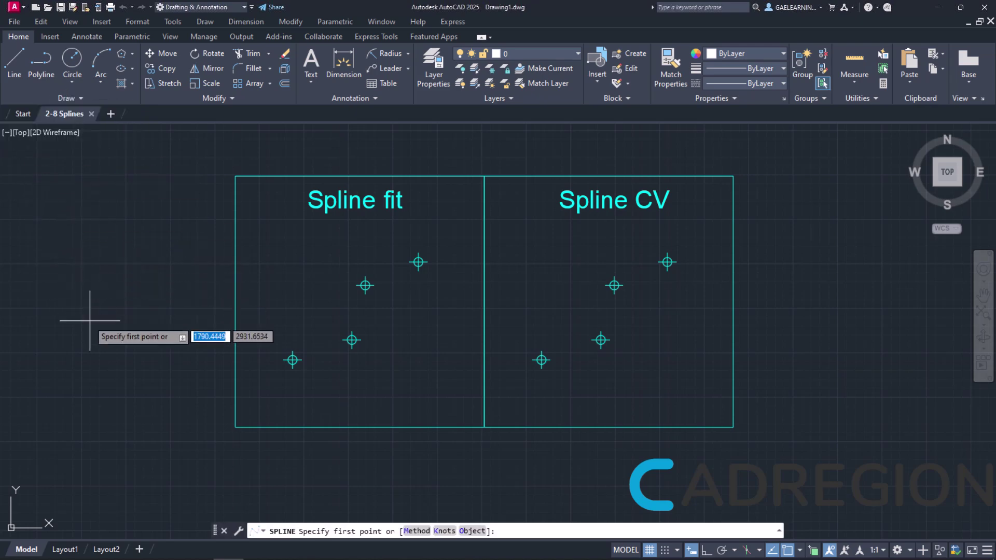
pyautogui.click(293, 359)
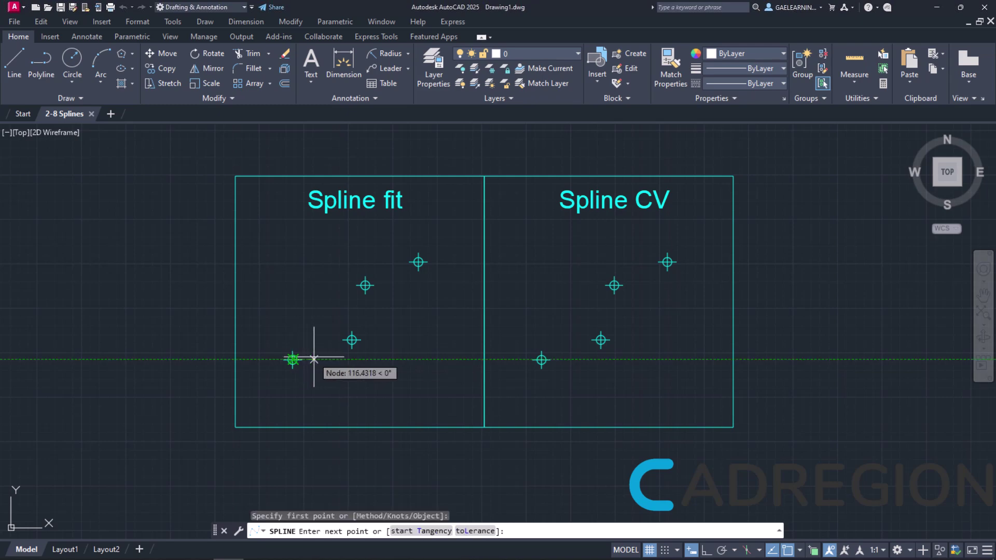
pyautogui.click(349, 342)
pyautogui.click(365, 285)
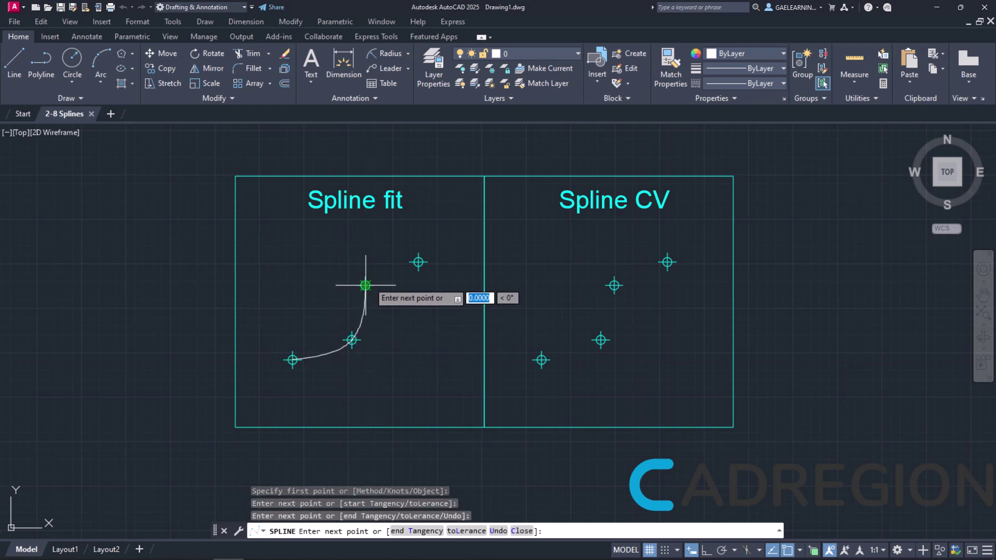
pyautogui.click(418, 262)
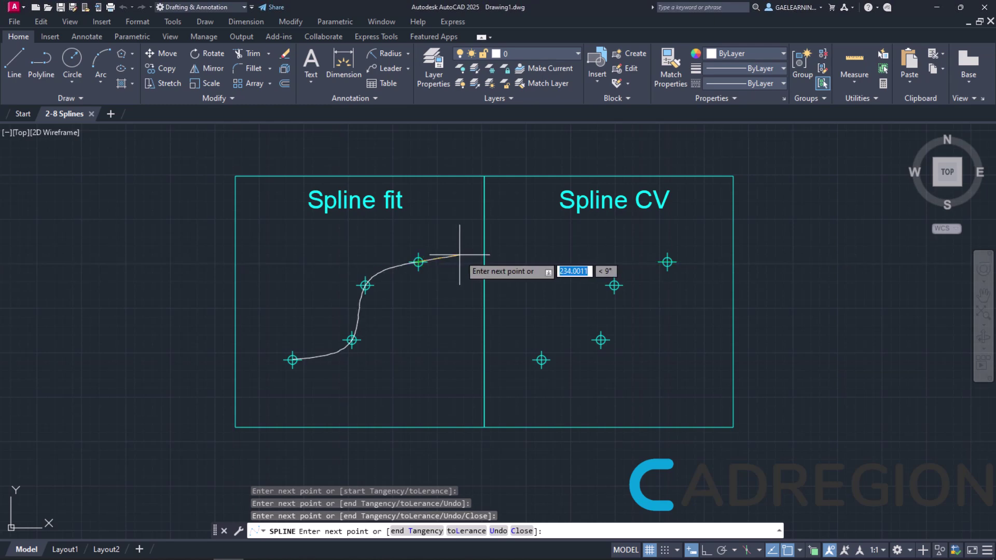
pyautogui.press('Return')
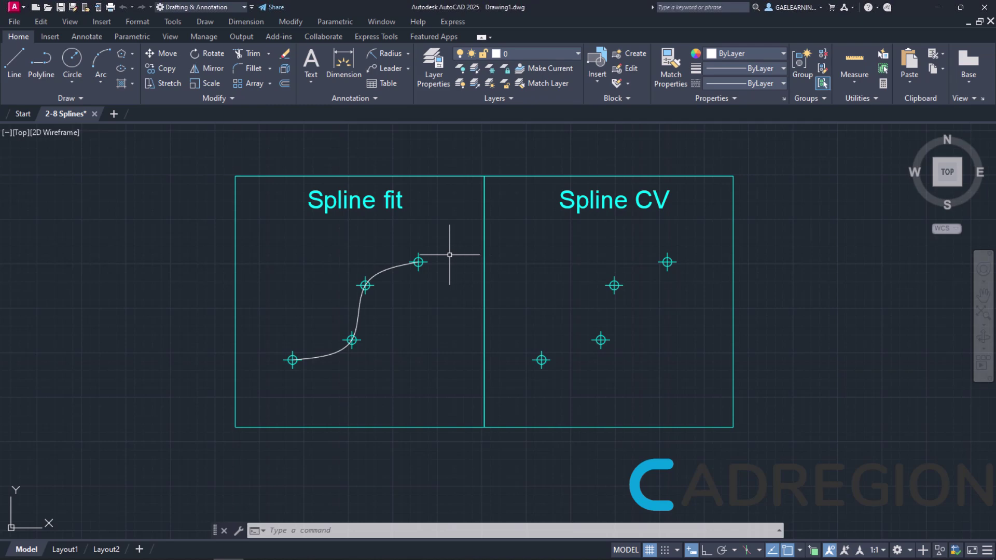
# Draw a control-vertices spline using the four point markers in the Spline CV frame as vertices, from the lowest to the highest.
pyautogui.click(93, 99)
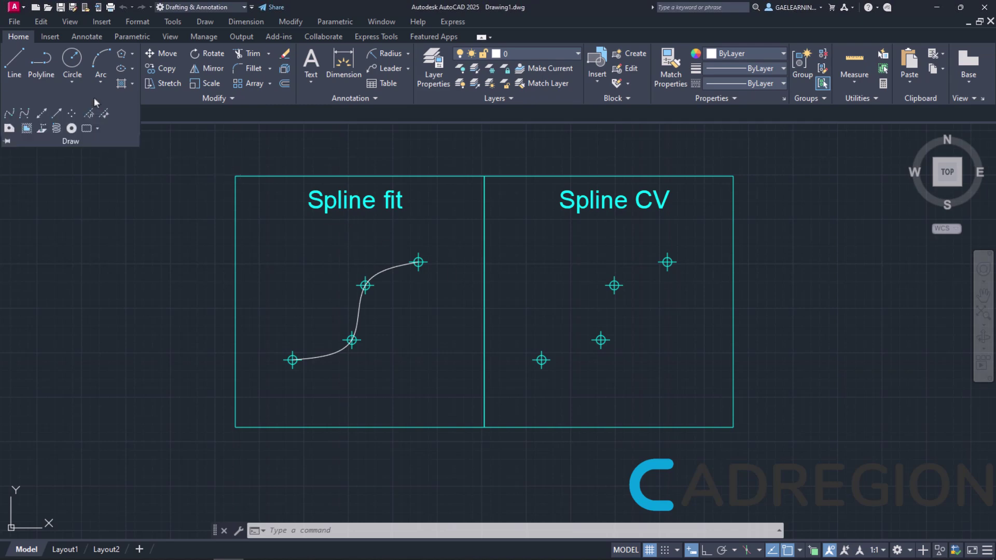
pyautogui.click(26, 112)
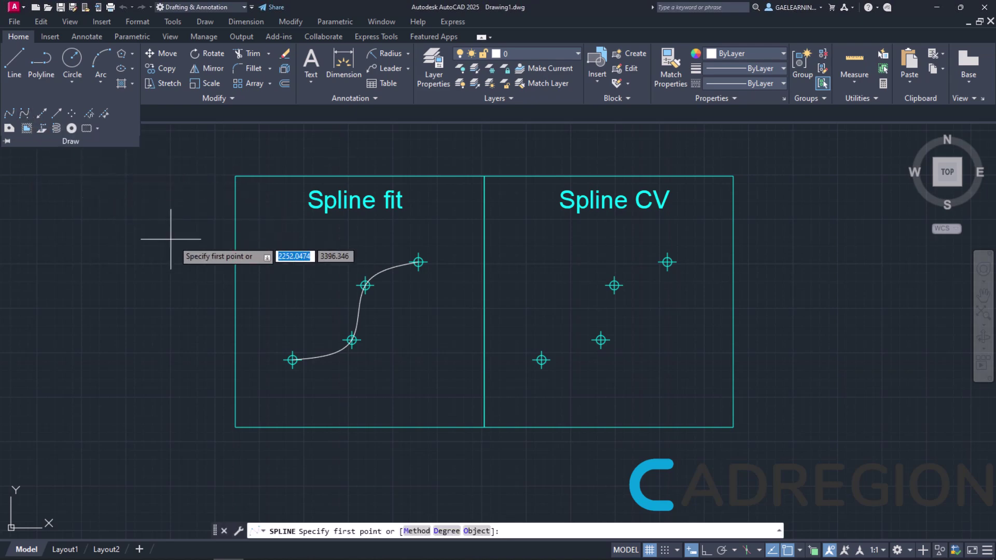
pyautogui.click(542, 360)
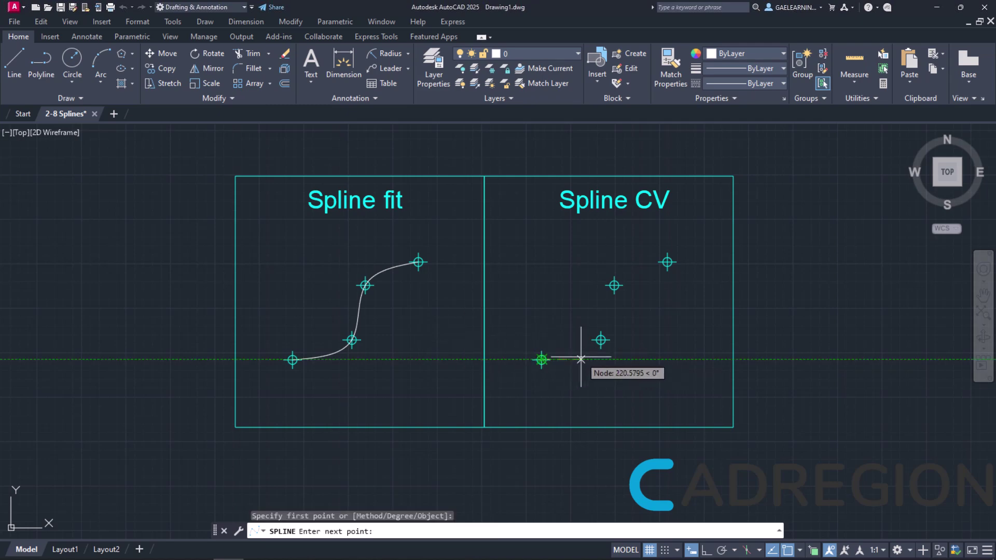
pyautogui.click(601, 340)
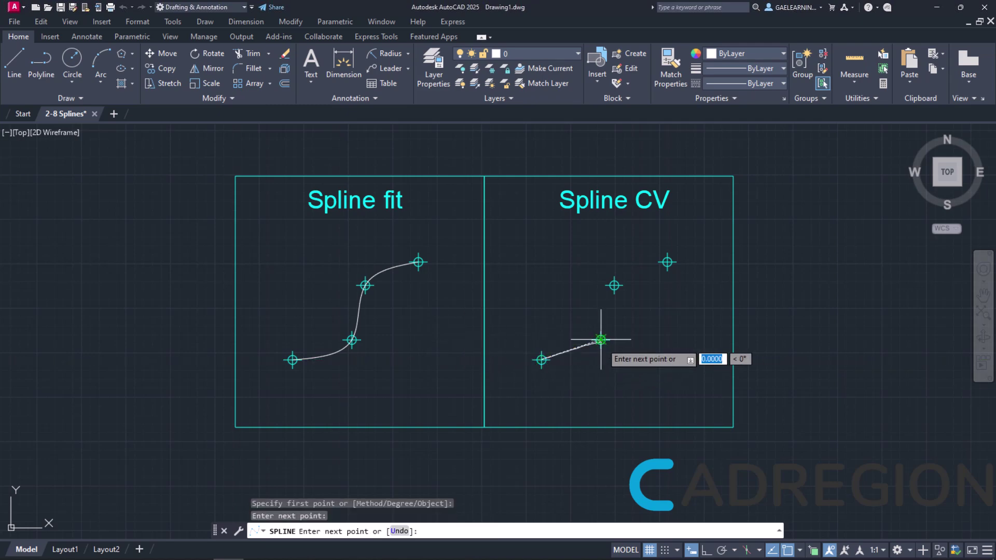
pyautogui.click(614, 286)
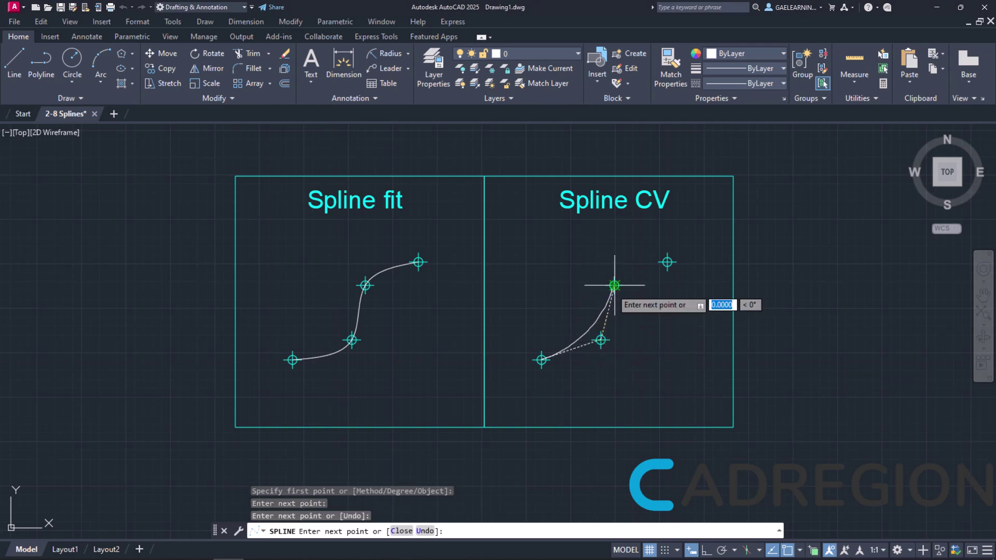
pyautogui.click(667, 262)
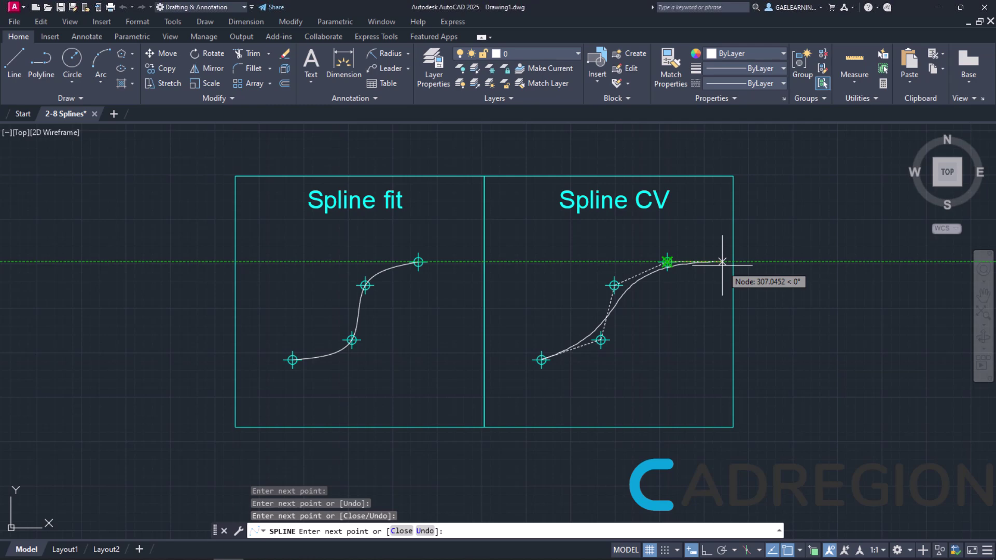
pyautogui.press('Return')
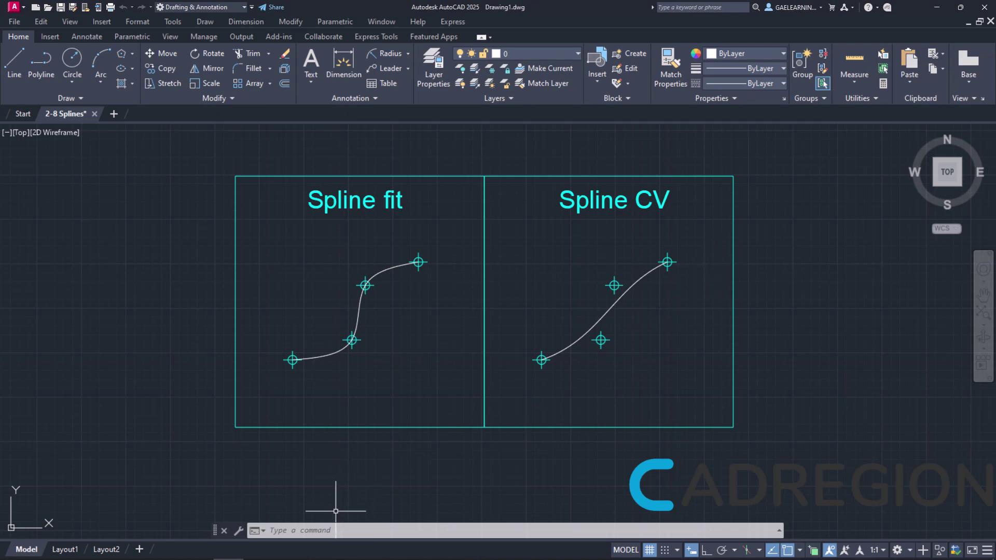
# Start another spline with the SPLINE command and switch its creation method to Fit, then back to CV.
pyautogui.click(328, 529)
pyautogui.write('SPLINE')
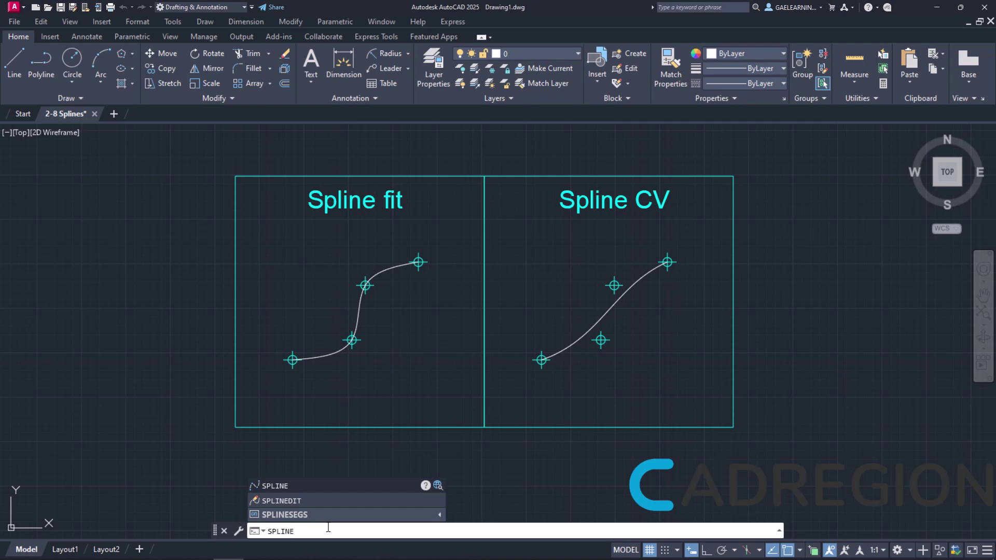
pyautogui.press('Return')
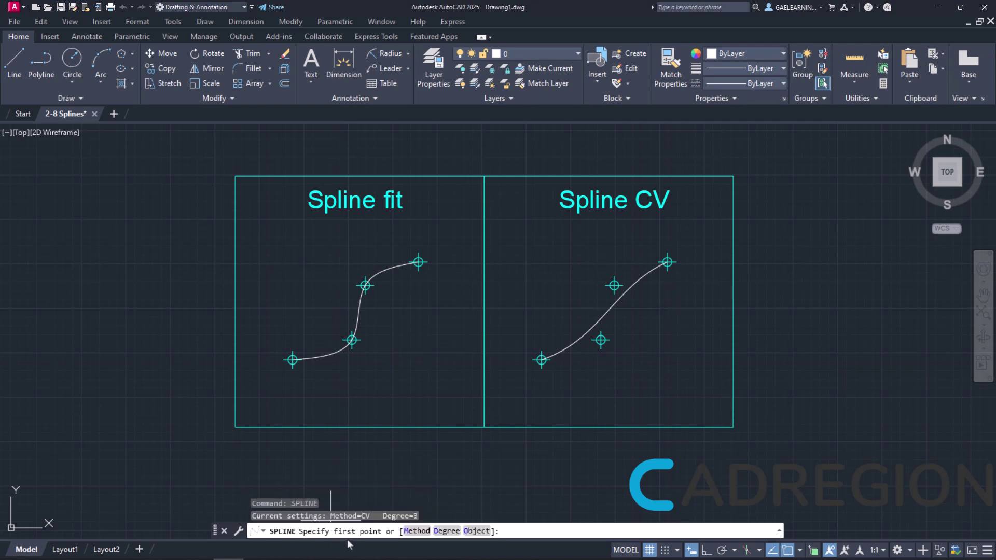
pyautogui.click(411, 533)
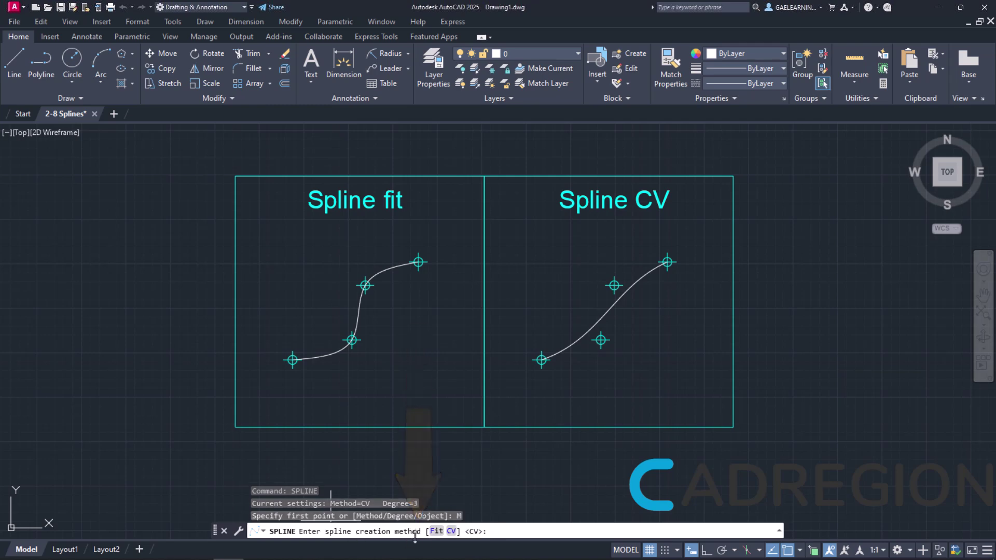
pyautogui.click(450, 532)
pyautogui.click(417, 531)
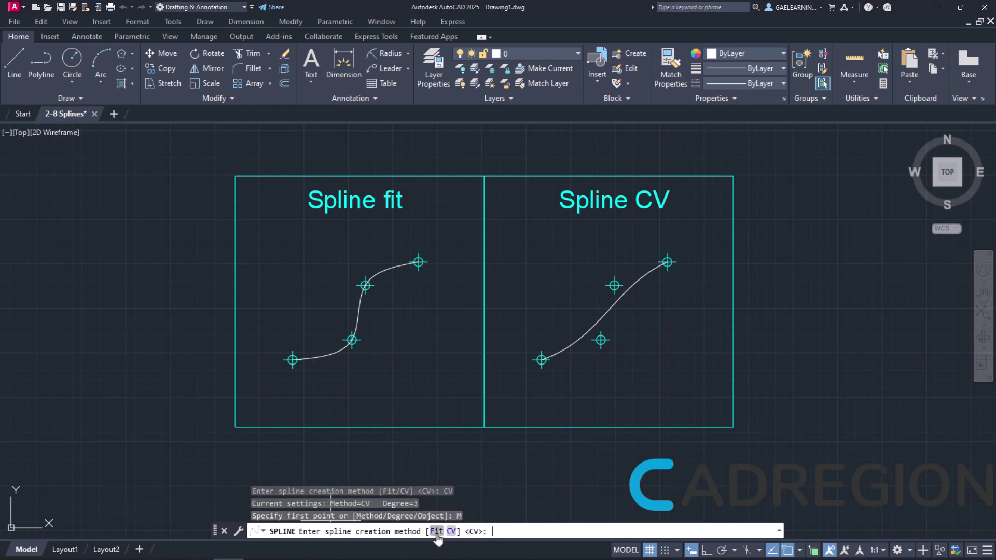
pyautogui.click(437, 532)
pyautogui.click(417, 532)
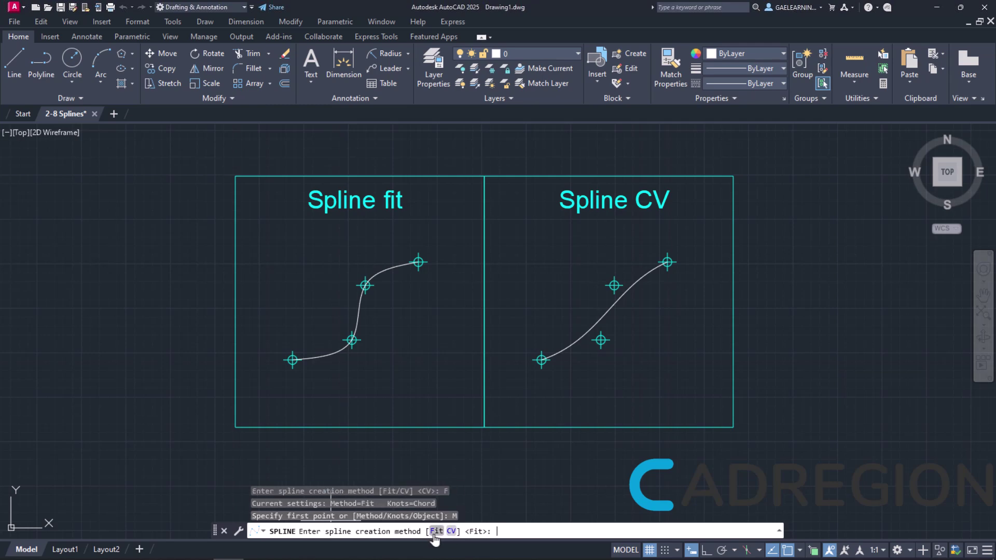
pyautogui.click(450, 532)
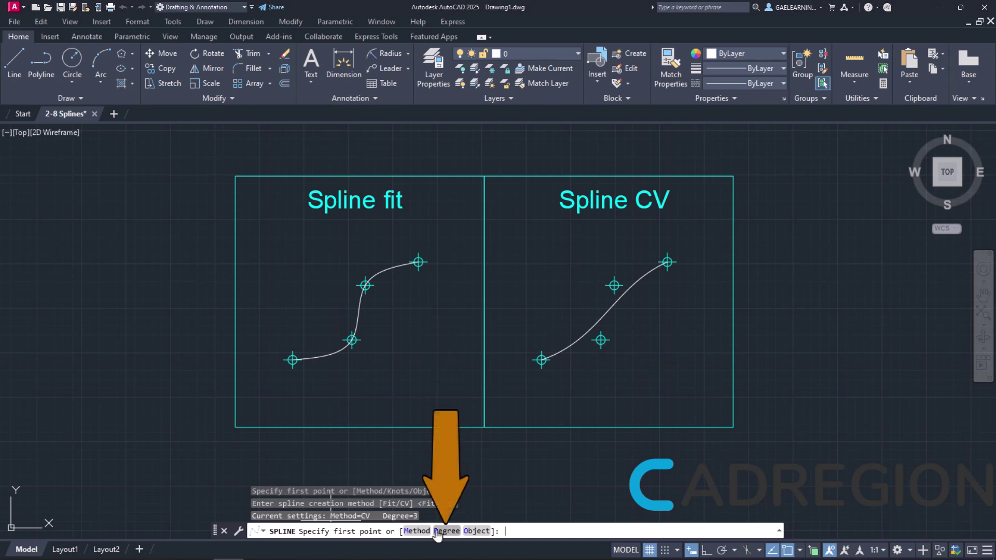
# Set the CV spline's degree to 1 and draw it over the four point markers in the Spline CV frame.
pyautogui.click(438, 531)
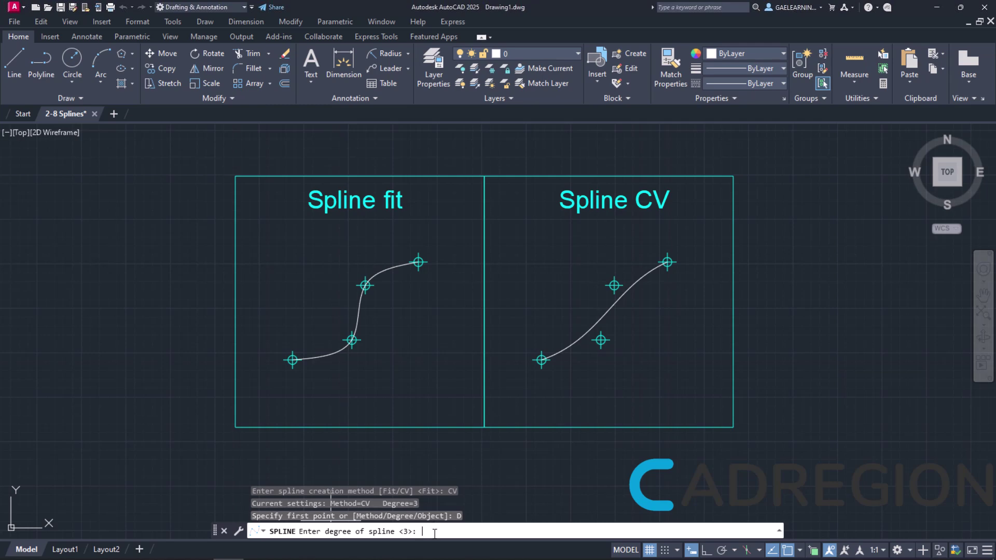
pyautogui.write('1')
pyautogui.press('Return')
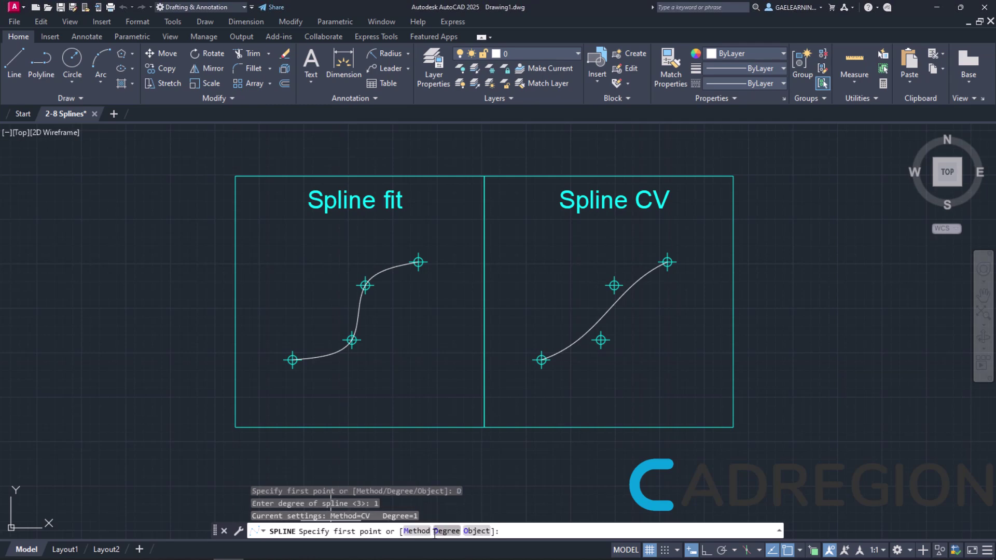
pyautogui.click(541, 359)
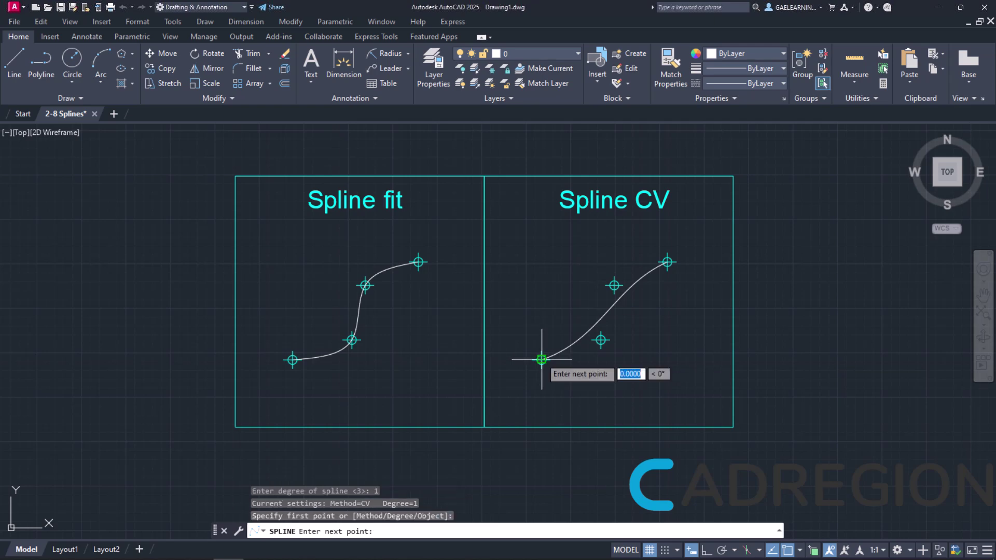
pyautogui.click(600, 340)
pyautogui.click(614, 285)
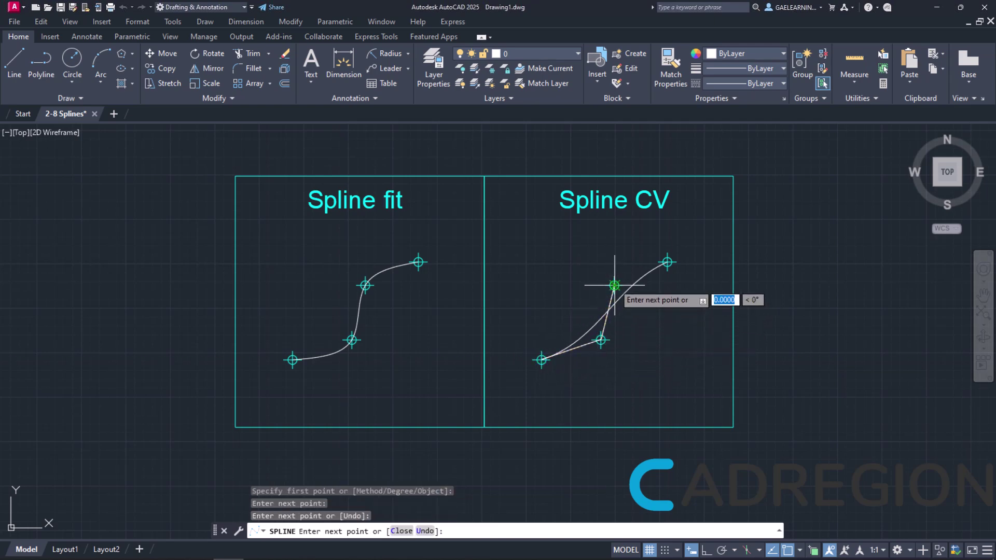
pyautogui.click(667, 262)
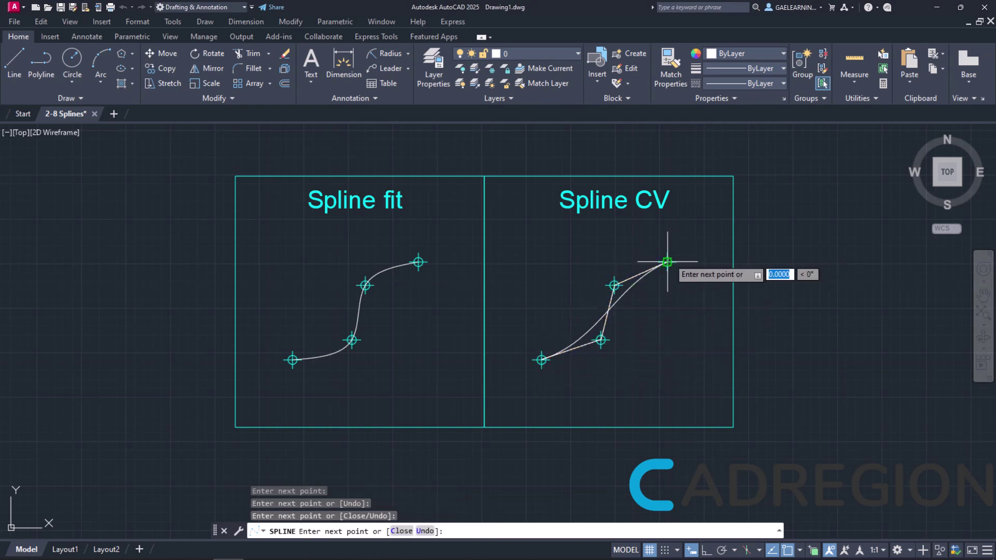
pyautogui.press('Return')
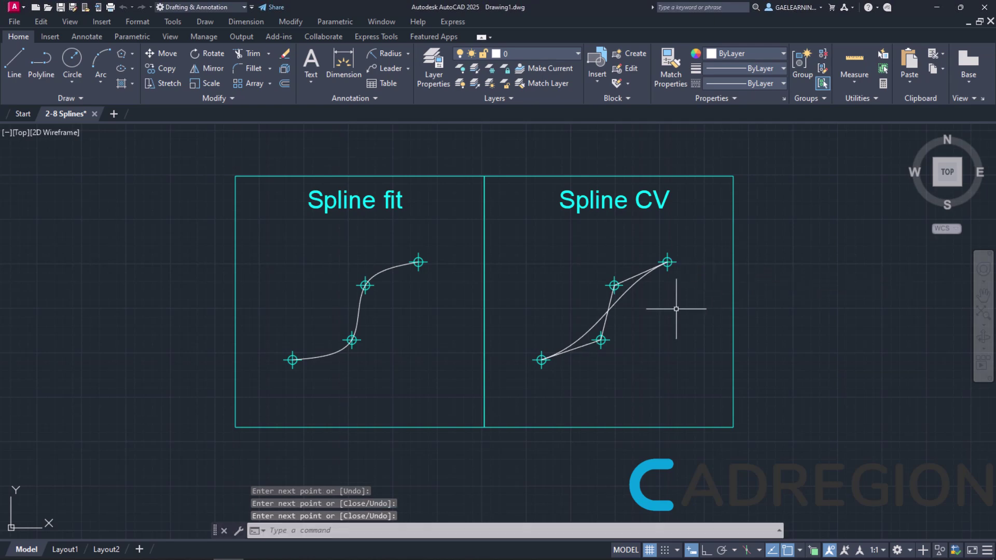